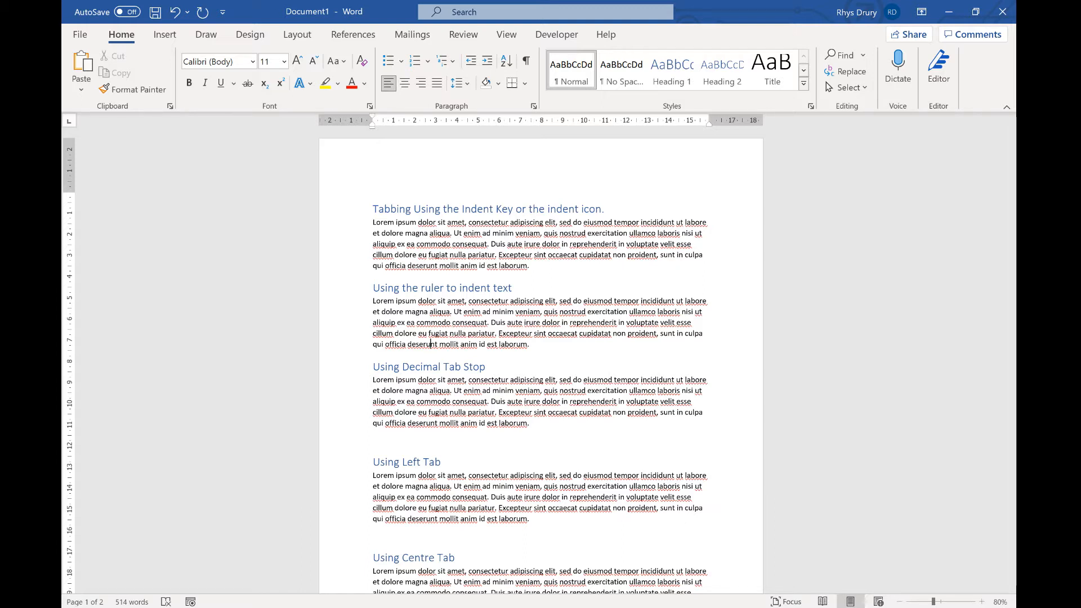
Try indenting the whole paragraph under the first heading, and only its first line, undoing each attempt.
left_click_drag(373, 223, 534, 268)
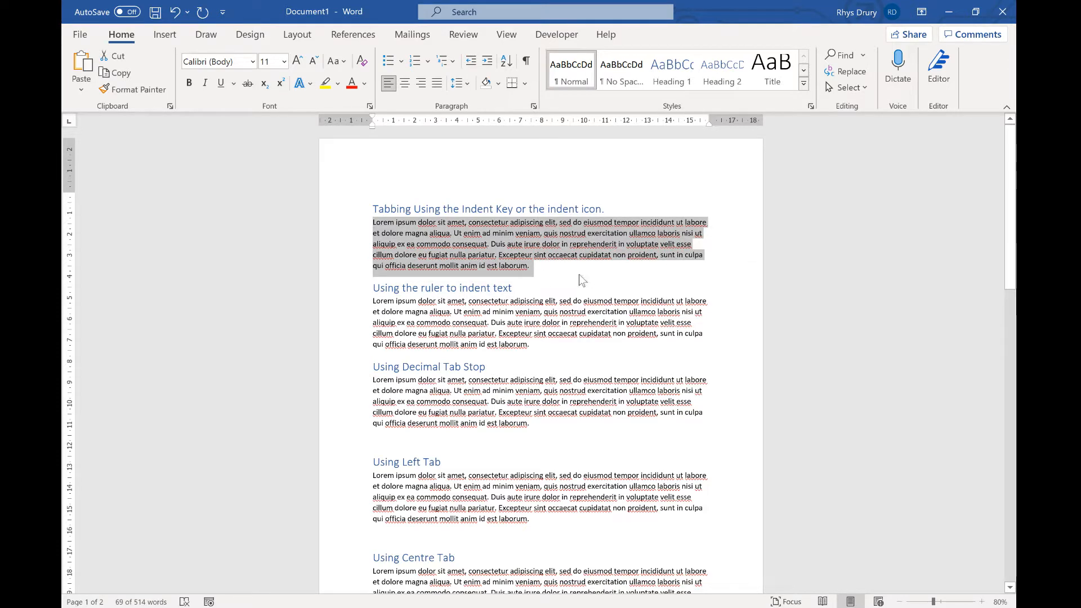
key("Tab")
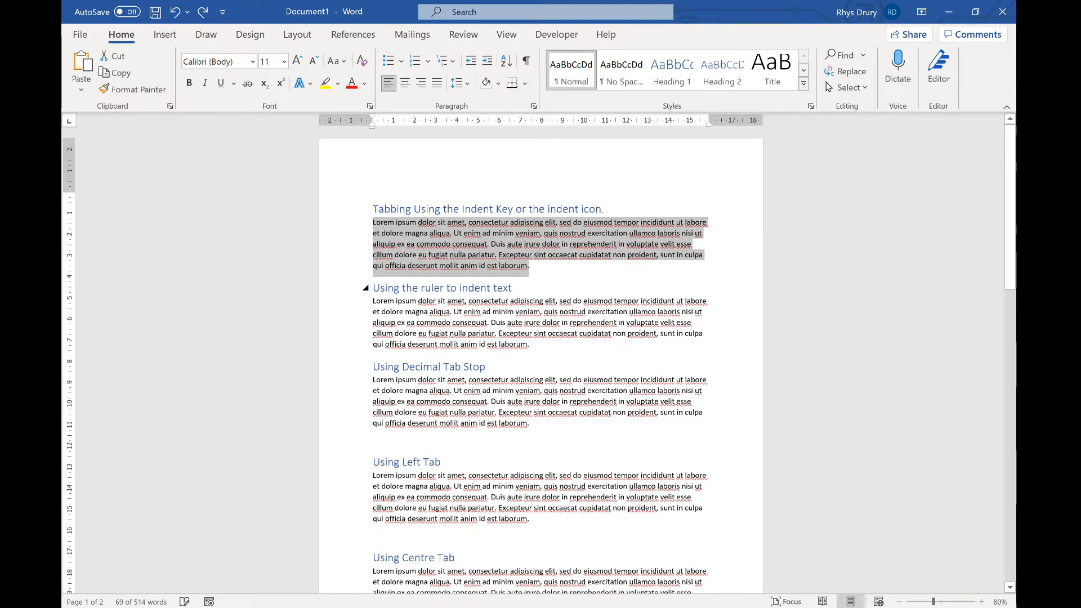
left_click(432, 232)
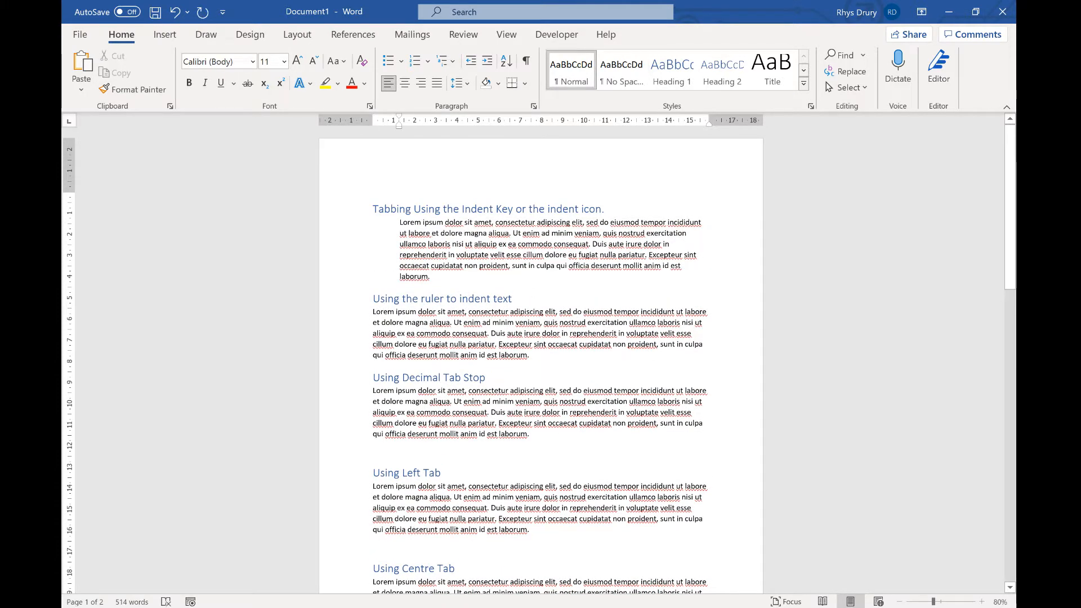
key("ctrl+z")
key("Tab")
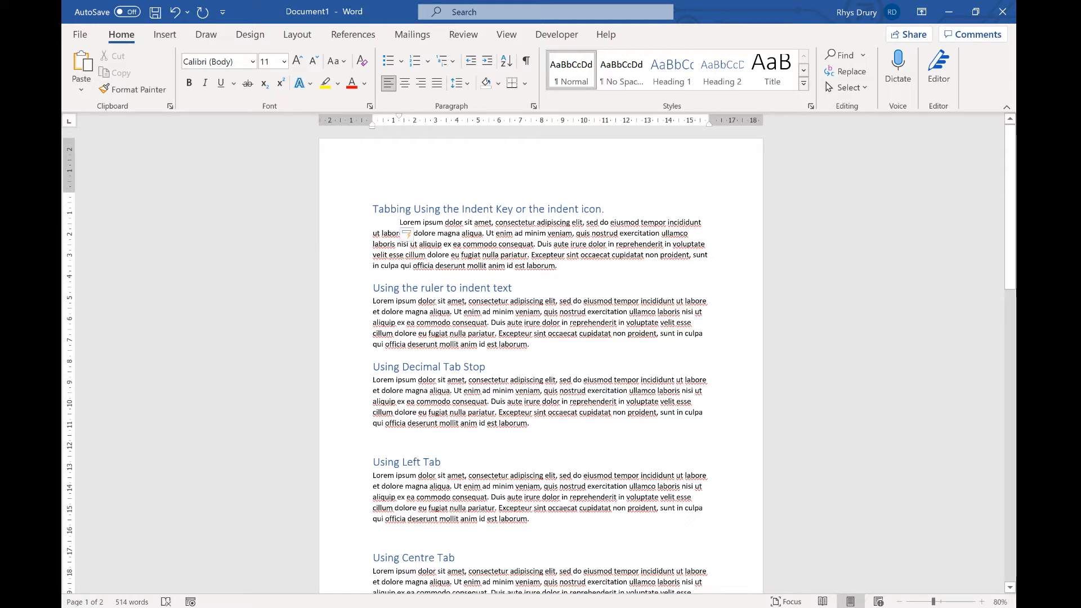
key("ctrl+z")
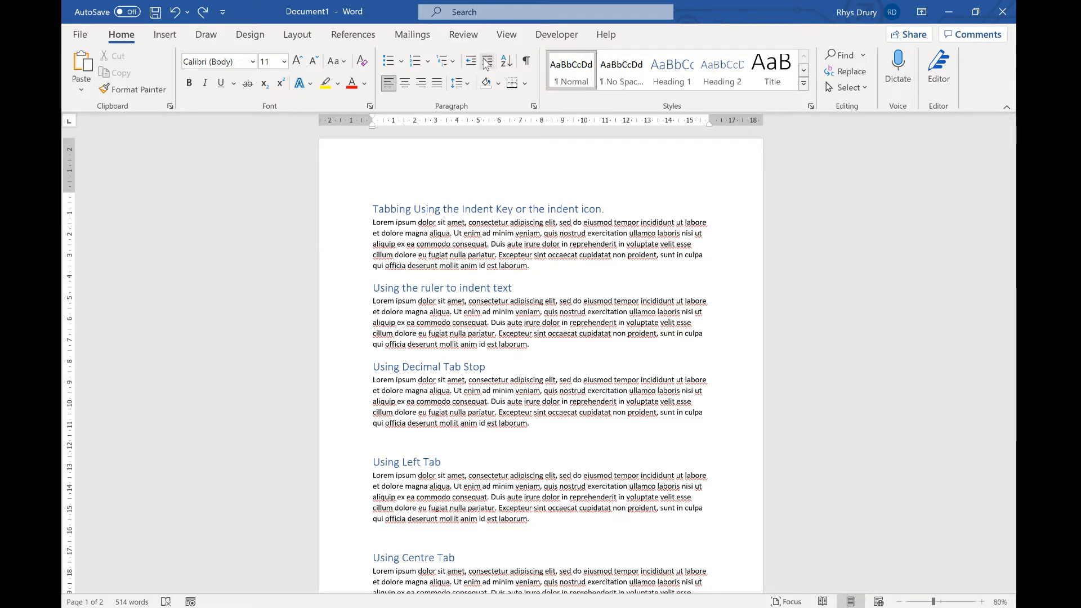
Try increasing the indent of the first body paragraph twice, and decrease it back to the margin.
left_click(488, 61)
left_click(488, 61)
left_click(471, 61)
left_click(472, 61)
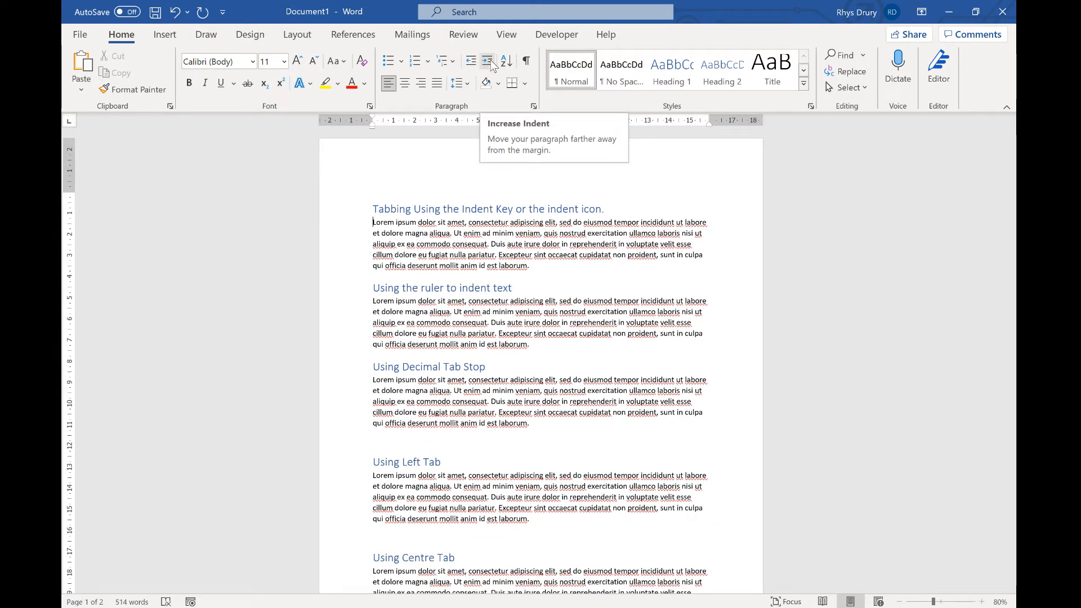
Indent the first line of the first body paragraph by one tab stop and make sure the ruler is displayed.
key("Tab")
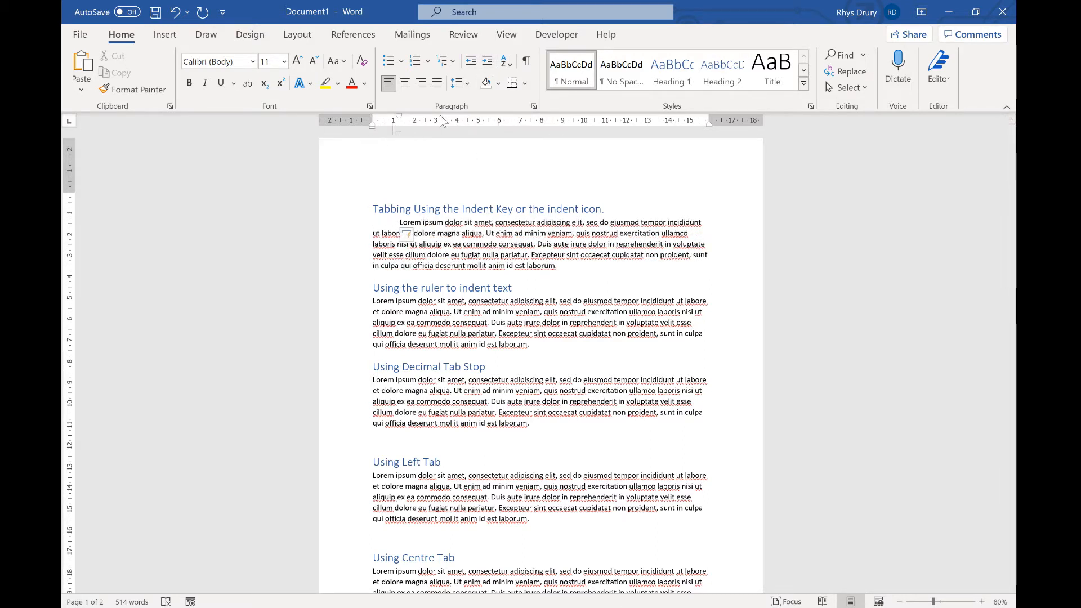
left_click(506, 35)
left_click(373, 54)
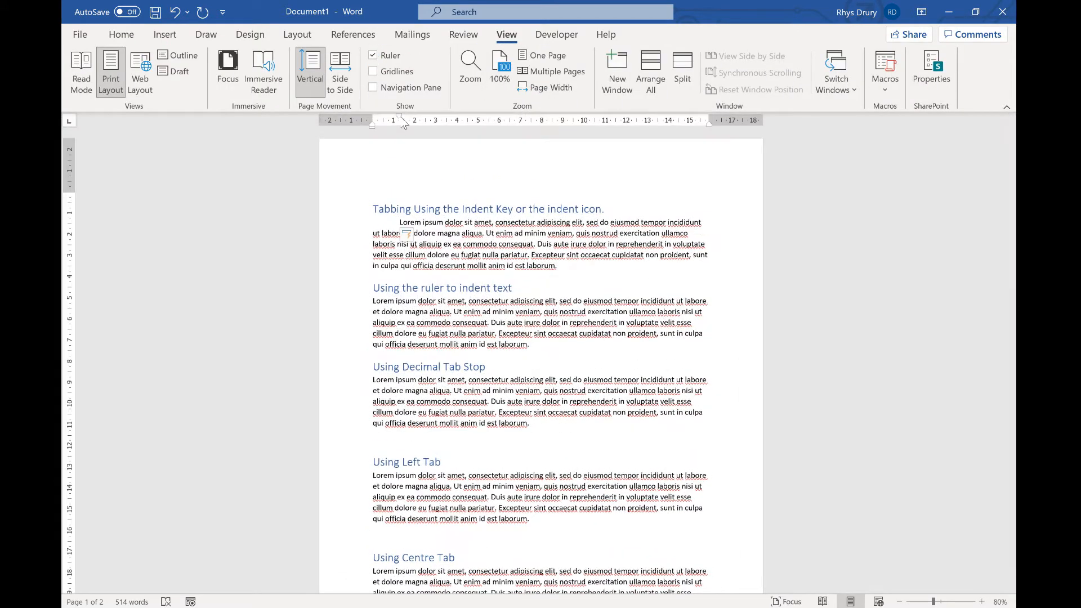
Move the right indent of the paragraph under "Using the ruler to indent text" to 8 cm on the ruler.
left_click(373, 300)
left_click_drag(531, 344, 373, 300)
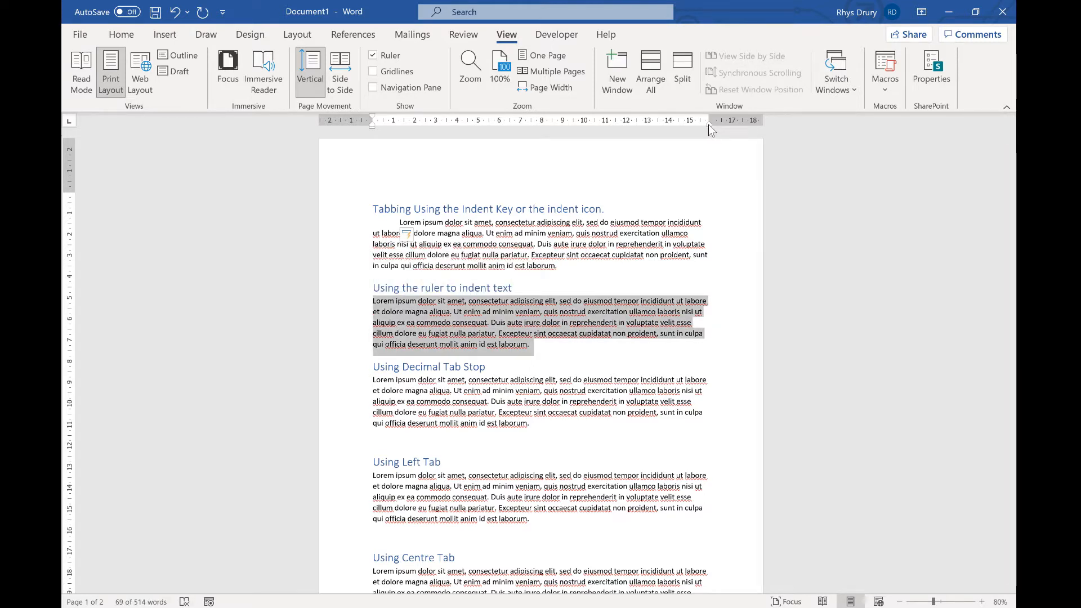
mouse_move(707, 122)
left_mouse_down()
mouse_move(579, 118)
mouse_move(532, 124)
mouse_move(679, 132)
mouse_move(496, 137)
mouse_move(540, 130)
left_mouse_up()
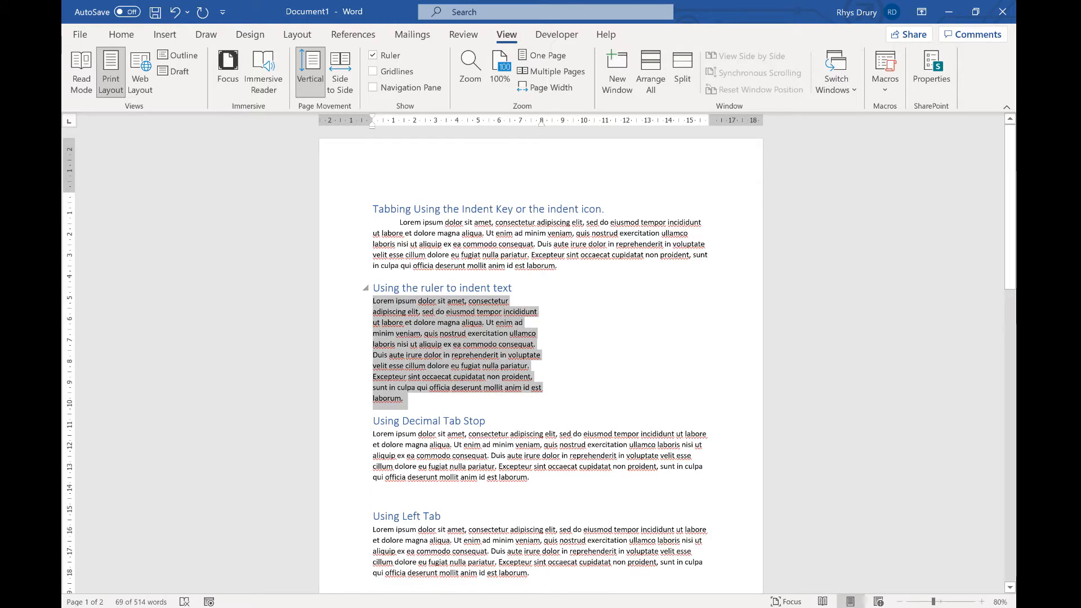
Move the first-line indent of the paragraph under "Using the ruler to indent text" to 3 cm on the ruler.
left_click(438, 244)
left_click(399, 223)
left_click(373, 301)
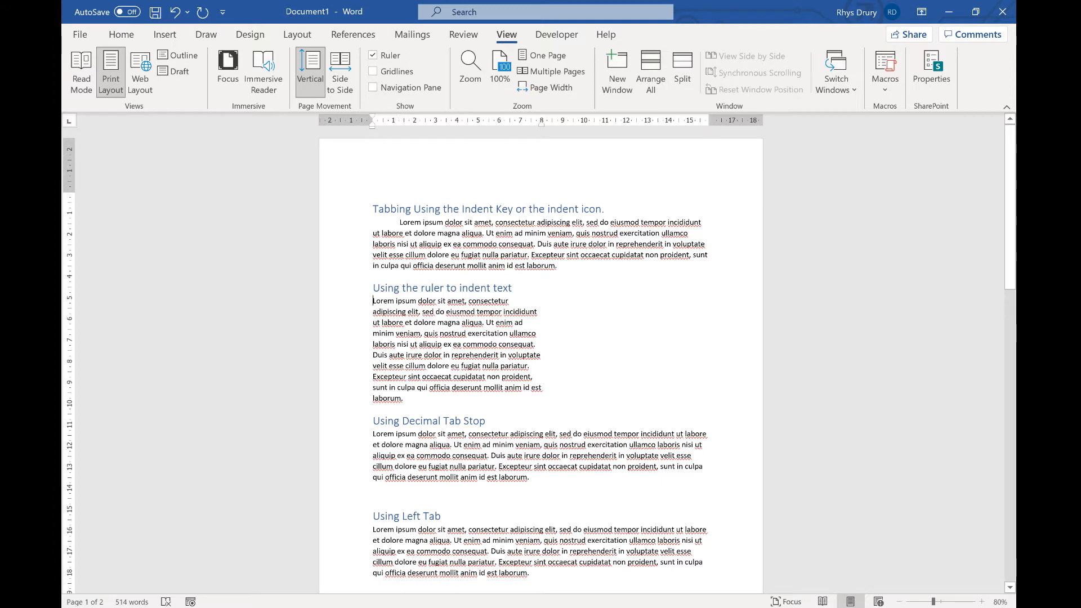
left_click_drag(373, 301, 407, 399)
left_click_drag(372, 120, 437, 120)
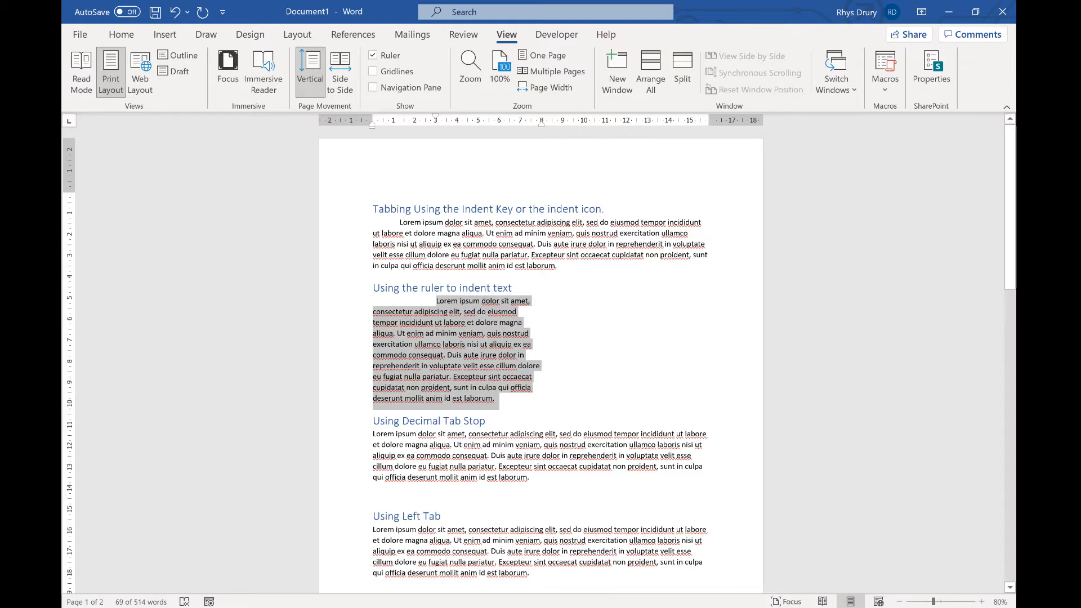
Return the right and first-line indents of the selected paragraph to the page margins using the ruler.
mouse_move(373, 125)
left_mouse_down()
mouse_move(439, 138)
mouse_move(391, 149)
mouse_move(373, 128)
left_mouse_up()
left_click_drag(541, 124, 710, 125)
mouse_move(435, 119)
left_mouse_down()
mouse_move(372, 121)
mouse_move(523, 138)
mouse_move(372, 148)
left_mouse_up()
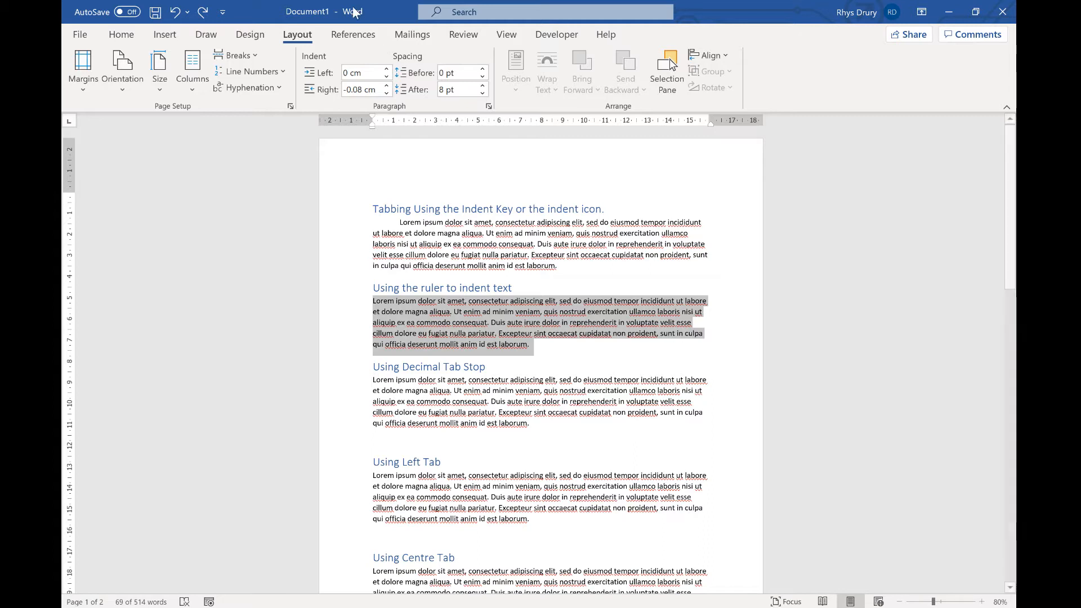
Set the left indent of the paragraph under "Using the ruler to indent text" to 2 cm.
left_click(378, 74)
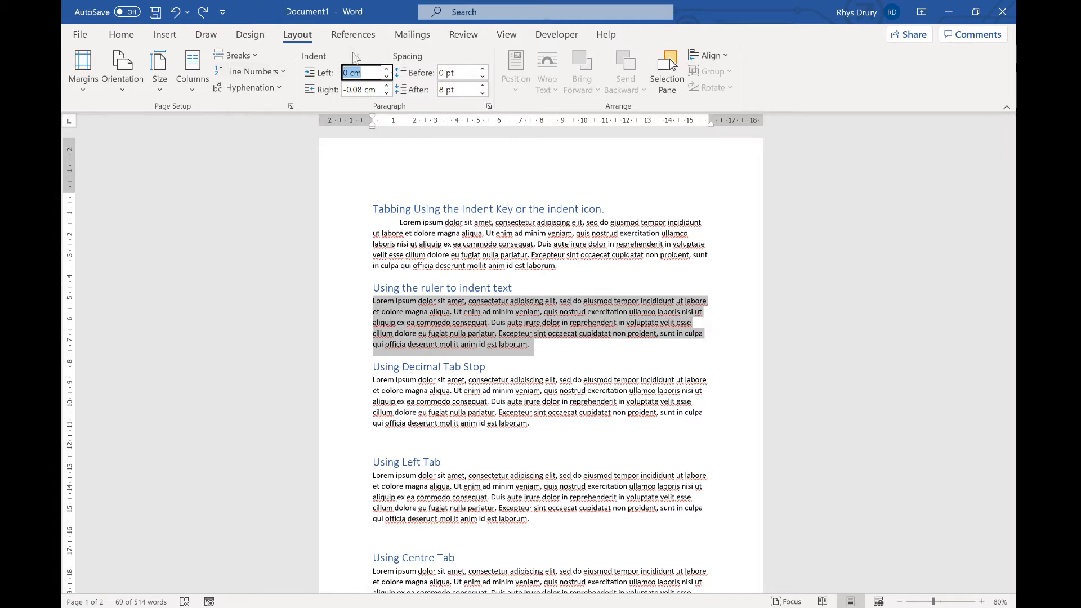
type("2")
key("Return")
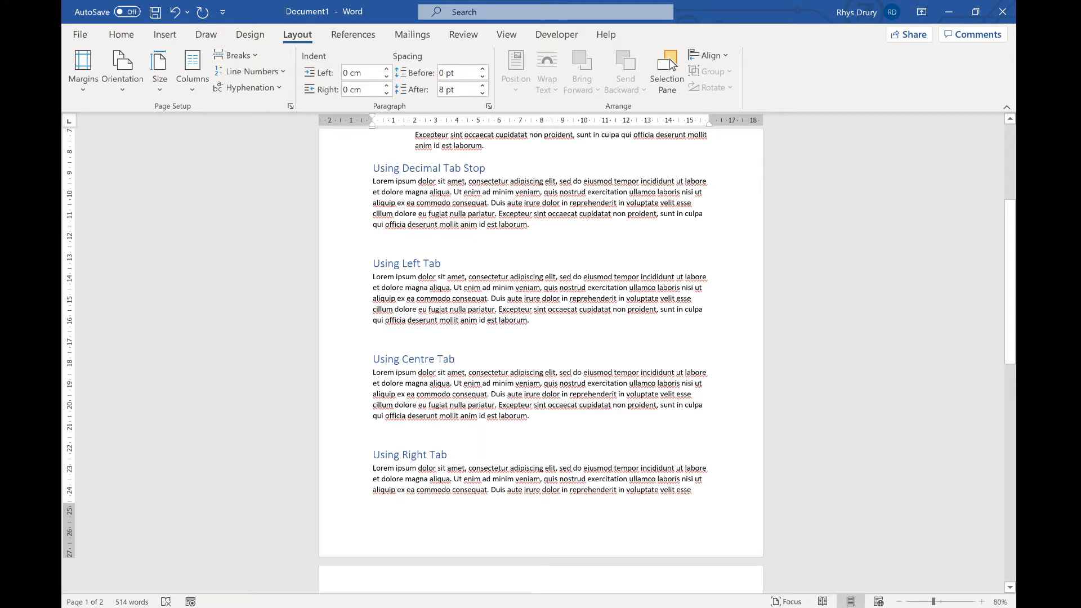
Try indenting the paragraph under "Using Left Tab" repeatedly by the default tab distance.
key("Tab")
key("ctrl+z")
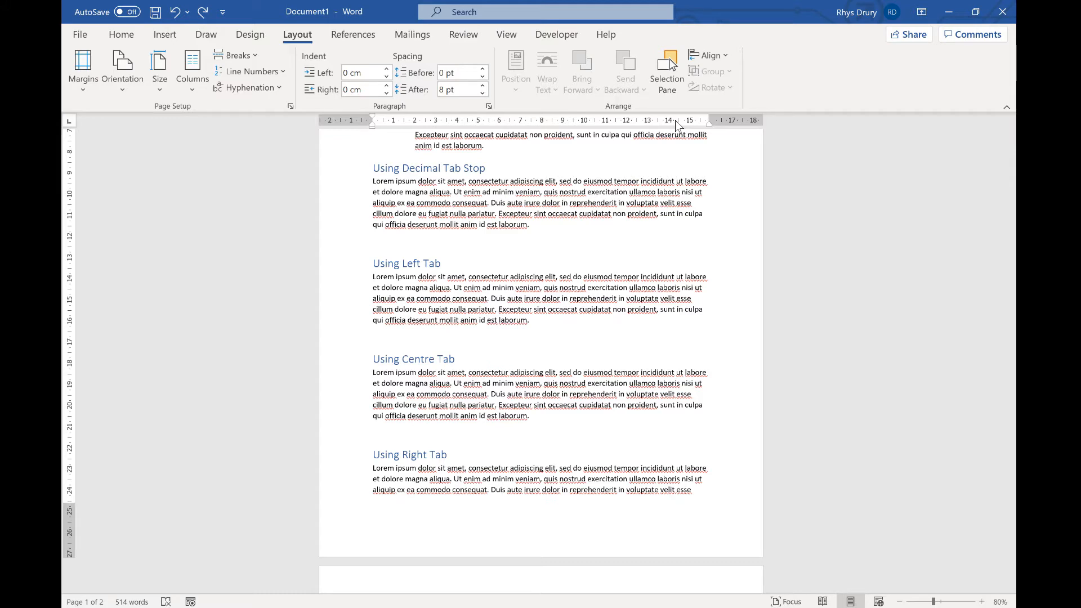
key("Tab")
key("Tab")
key("Tab")
key("Tab")
key("Tab")
key("Tab")
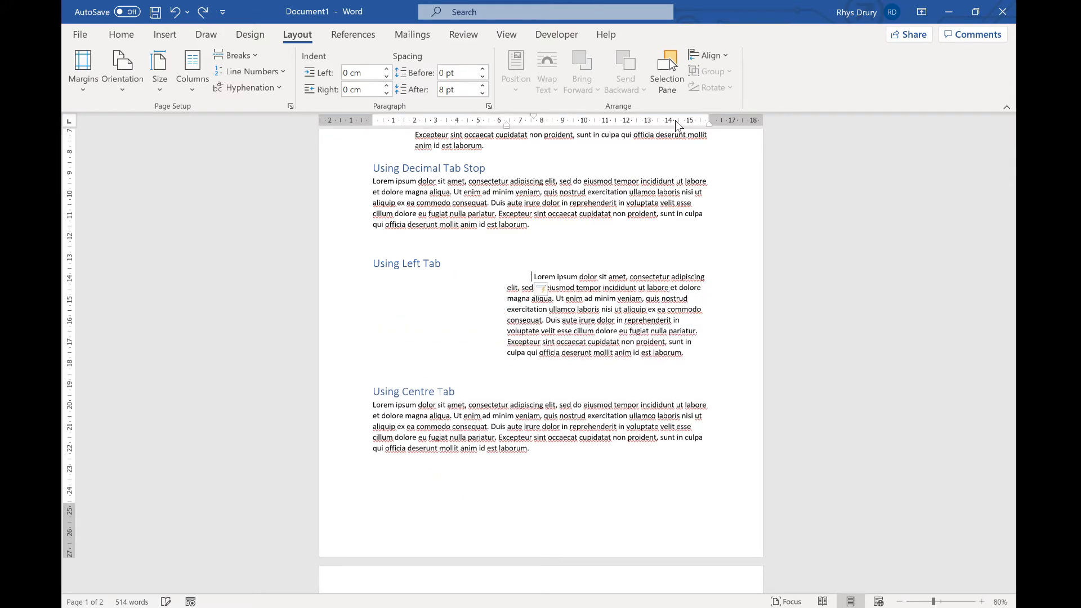
Undo the repeated indents under "Using Left Tab" and remove the remaining first-line indent.
key("ctrl+z")
key("ctrl+z")
key("ctrl+z")
key("ctrl+z")
key("ctrl+z")
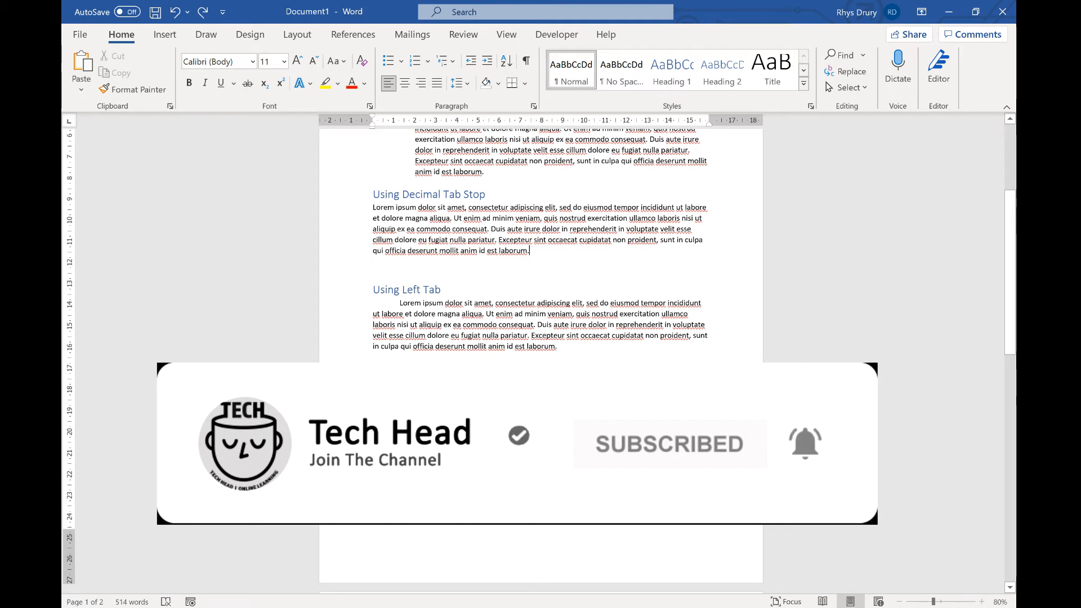
key("BackSpace")
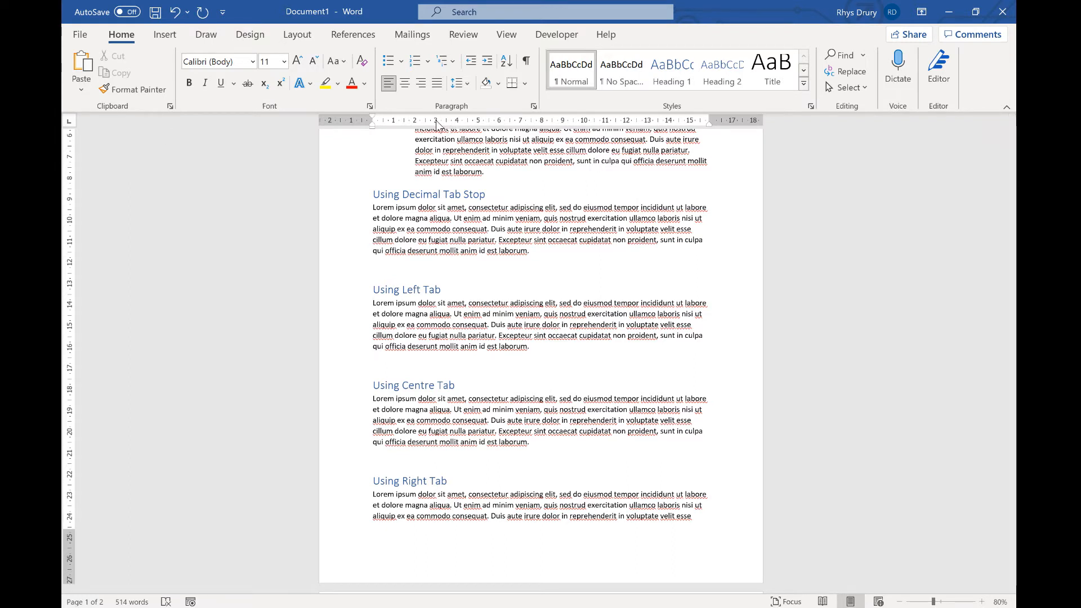
Place tab stops at 3, 8 and 13 cm on the ruler for the paragraph under "Using Left Tab".
left_click(437, 124)
left_click(69, 121)
left_click(542, 124)
left_click(70, 121)
left_click(648, 124)
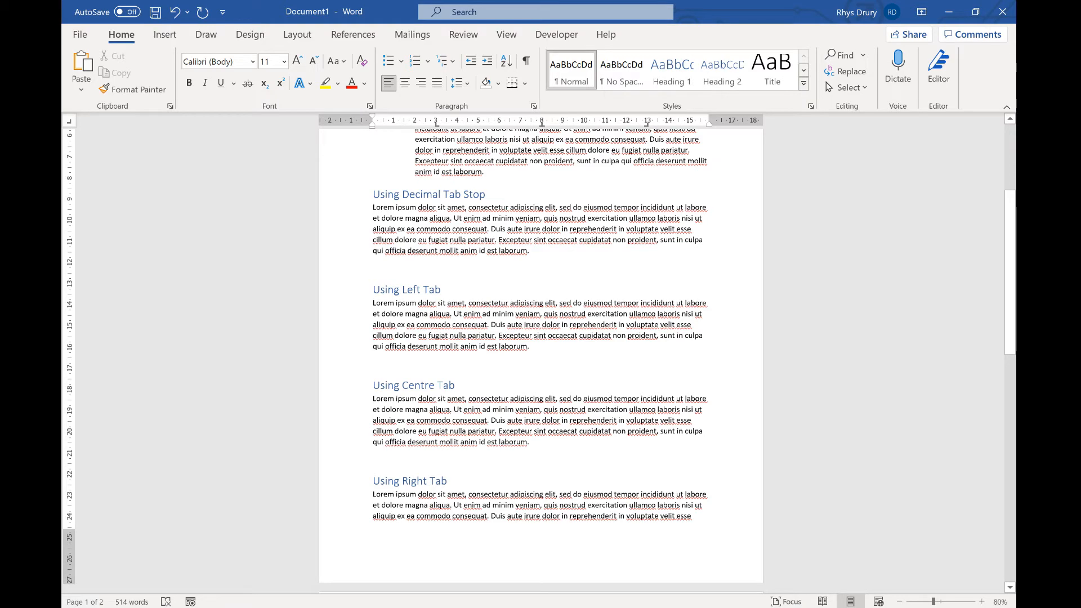
Advance the start of the "Using Left Tab" paragraph through its tab stops.
key("Tab")
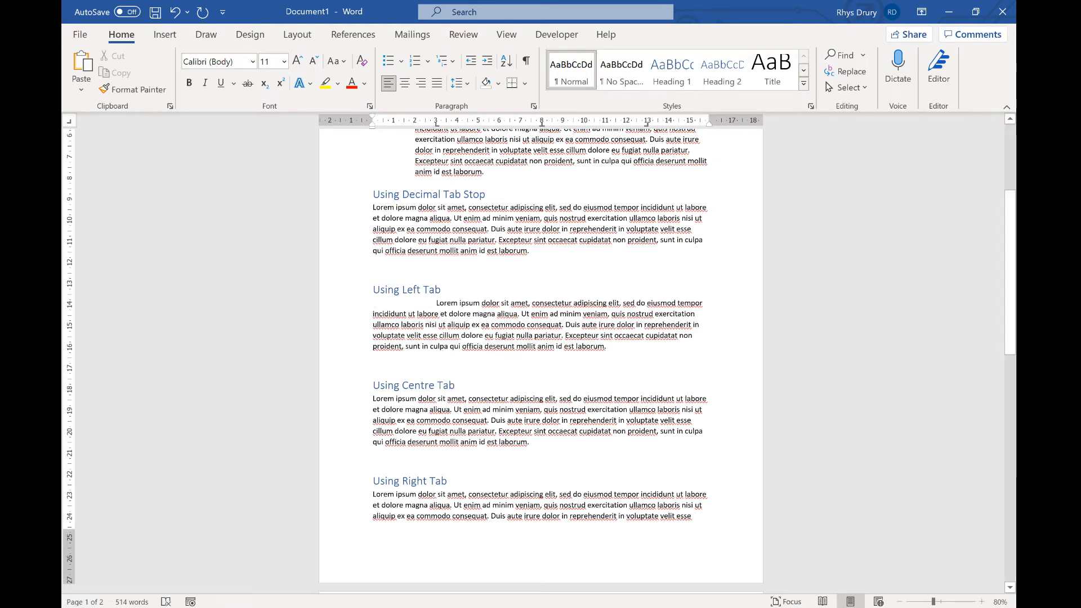
key("Tab")
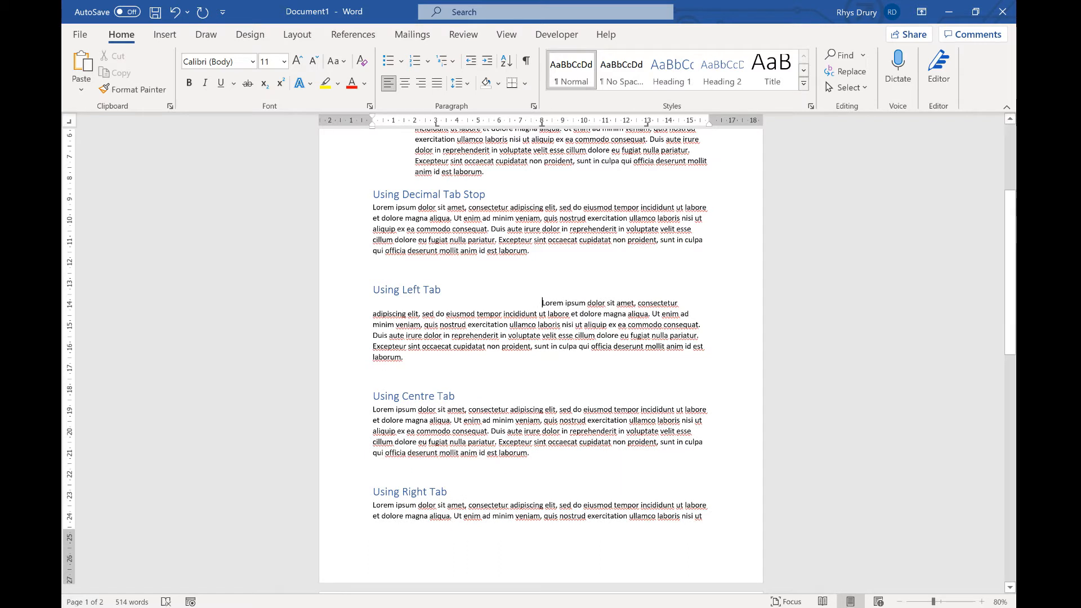
key("Tab")
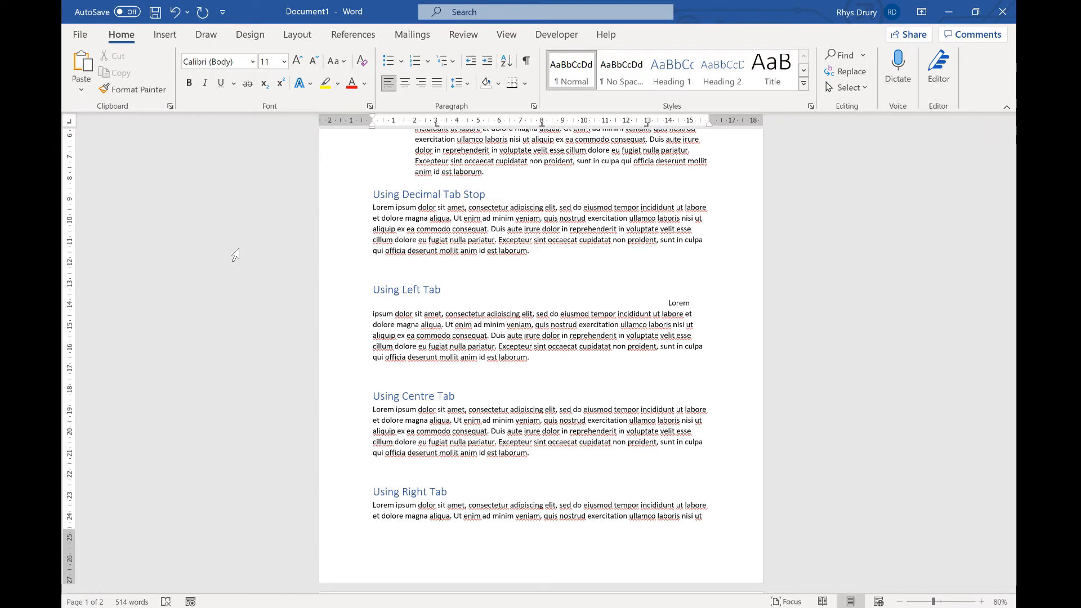
Remove the custom tab stops from the "Using Left Tab" paragraph and delete the tabs before its first word.
mouse_move(708, 127)
left_mouse_down()
mouse_move(683, 135)
mouse_move(647, 124)
mouse_move(866, 138)
left_mouse_up()
left_click_drag(542, 125, 546, 152)
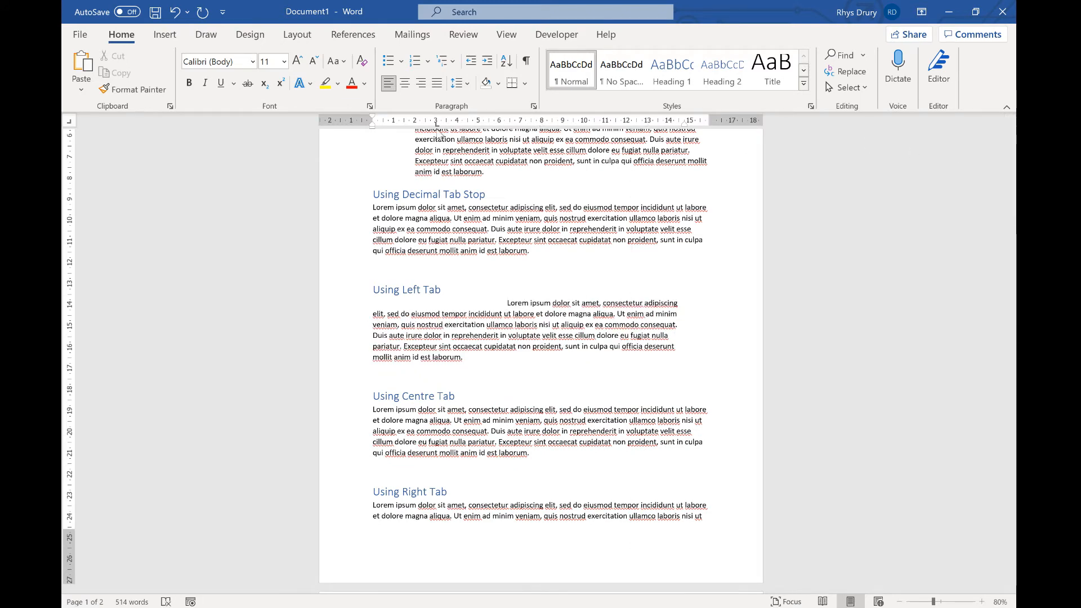
left_click_drag(437, 124, 272, 119)
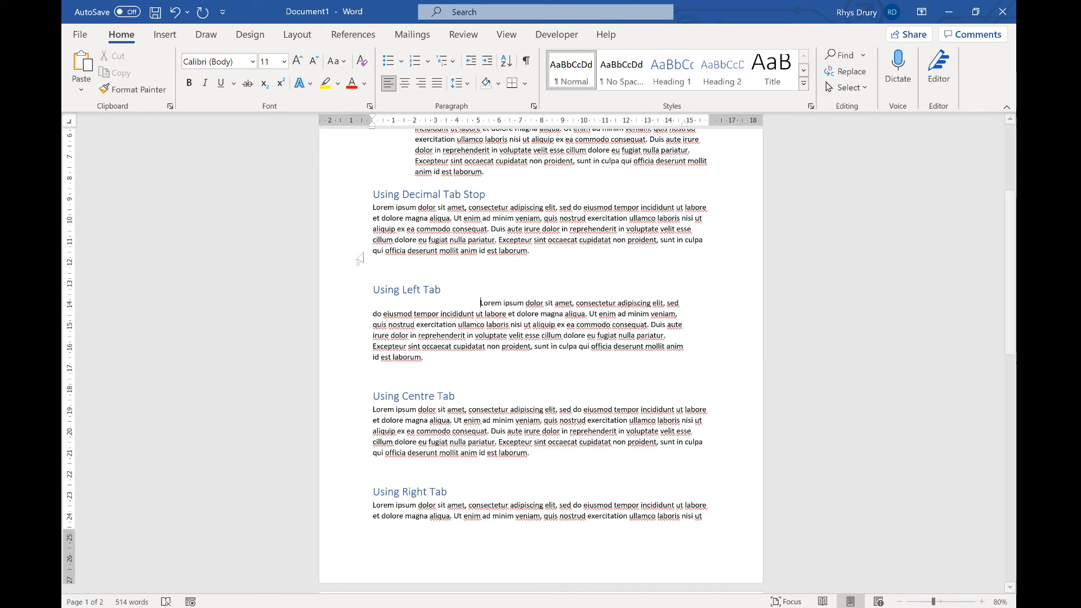
key("BackSpace")
key("BackSpace")
key("BackSpace")
key("BackSpace")
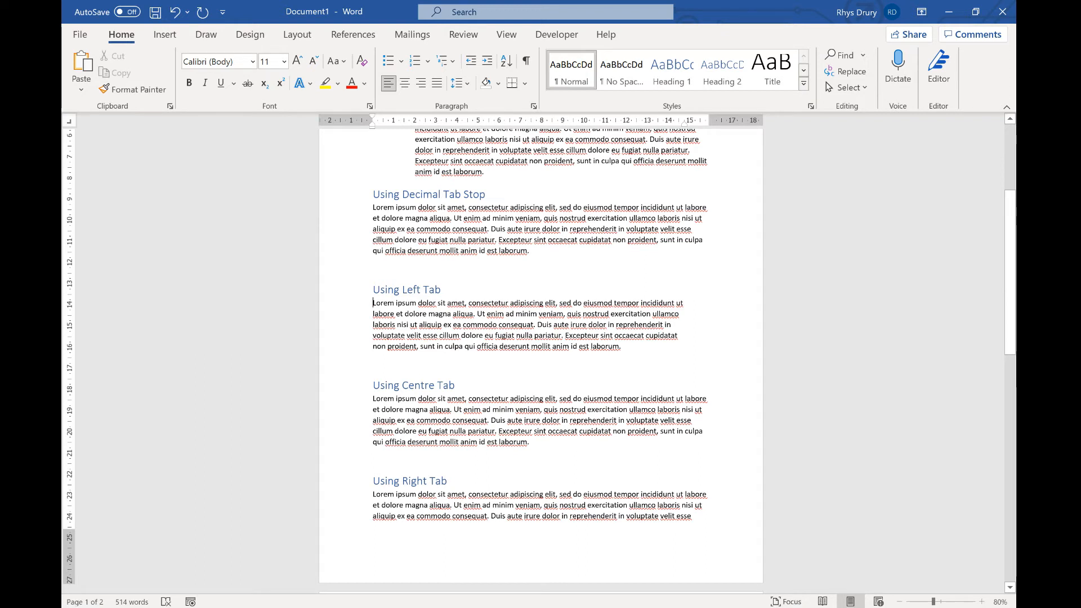
Show the formatting marks and delete the empty paragraph above the "Using Left Tab" heading.
left_click(524, 67)
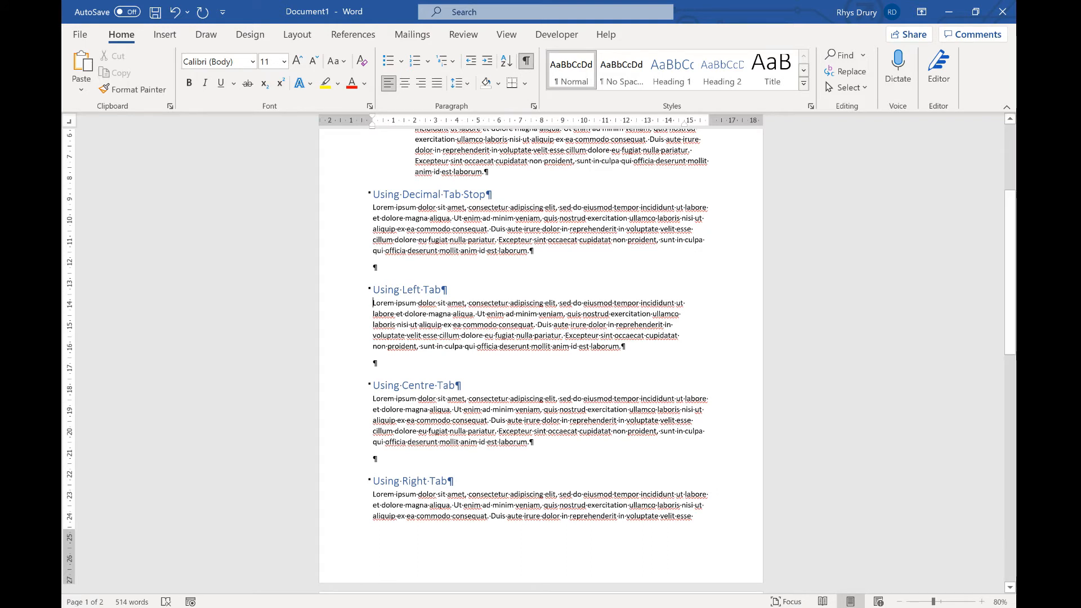
left_click(405, 270)
key("Delete")
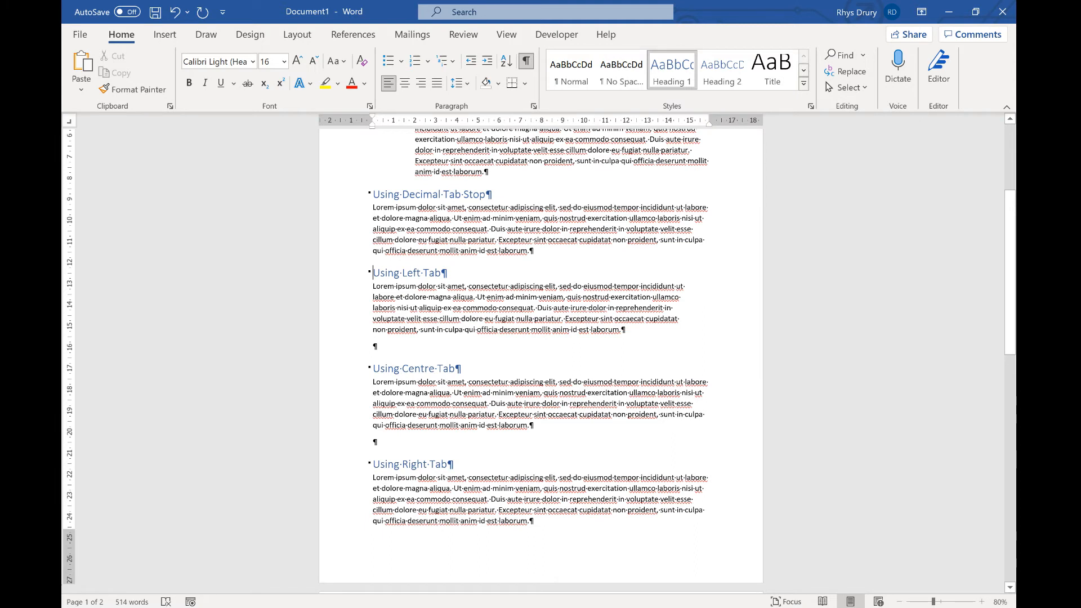
Switch the ruler's tab type, set a tab stop at 14 cm, and insert a tab at the end of the "Using Left Tab" paragraph.
left_click(74, 123)
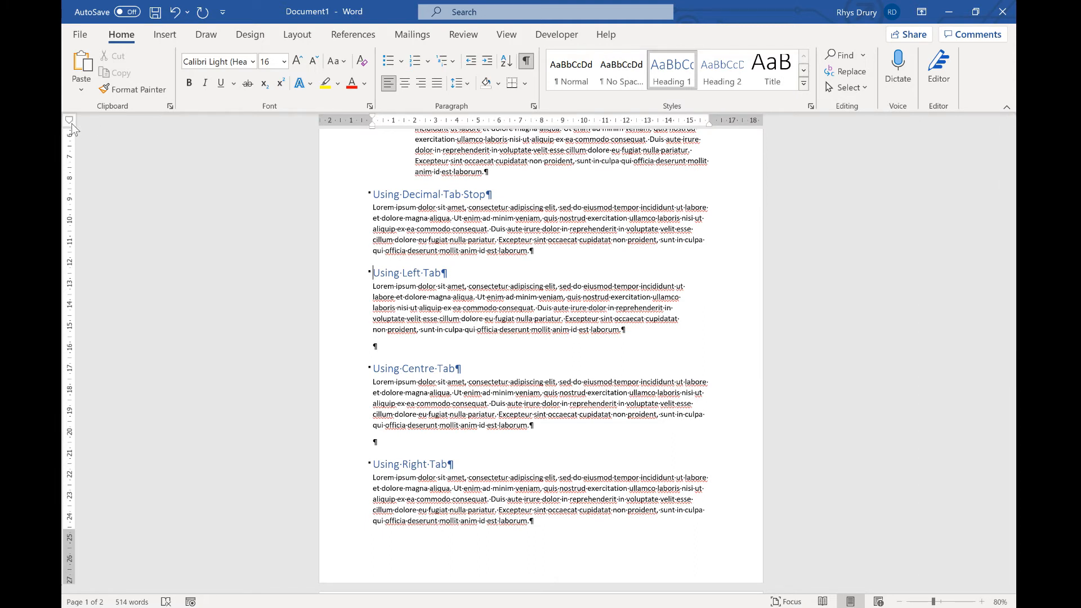
left_click(71, 123)
left_click(71, 123)
left_click(373, 273)
left_click(625, 329)
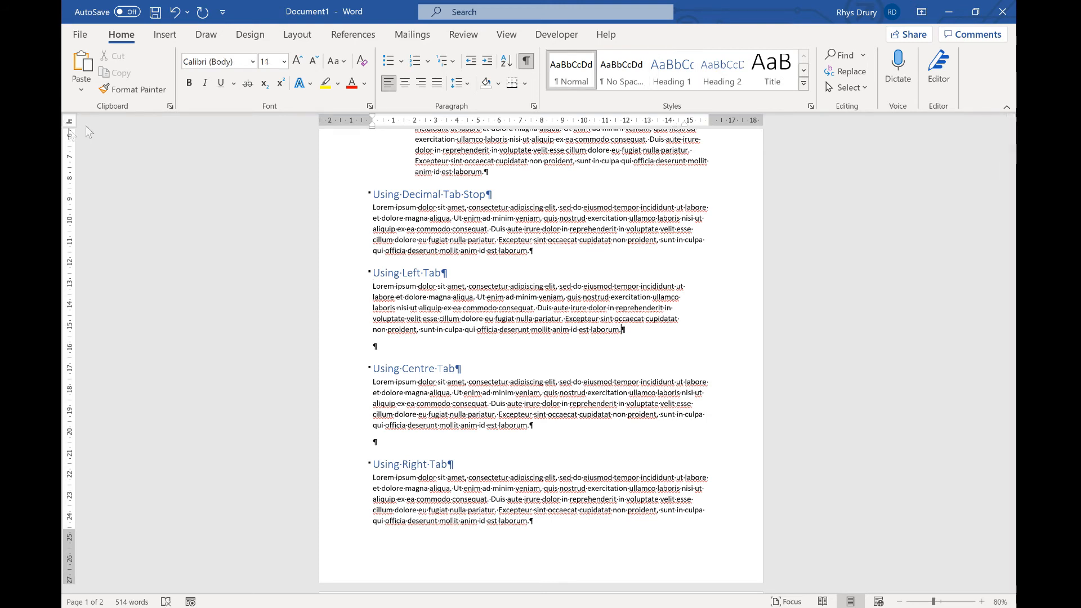
key("Tab")
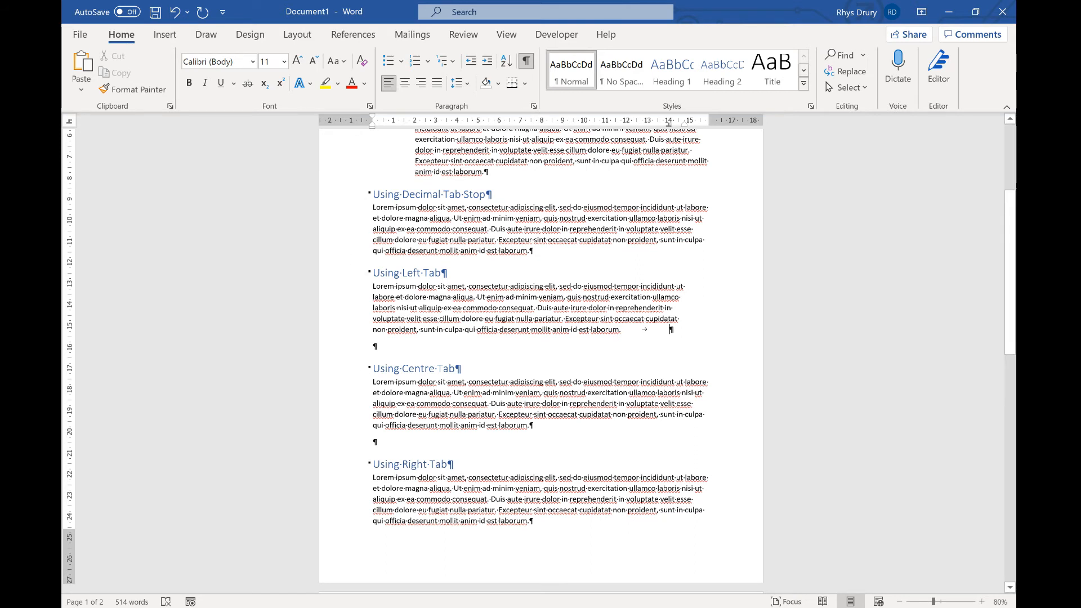
Indent the first line under "Using Decimal Tab Stop" by one tab stop, trying further indents and stepping back to that one.
key("Tab")
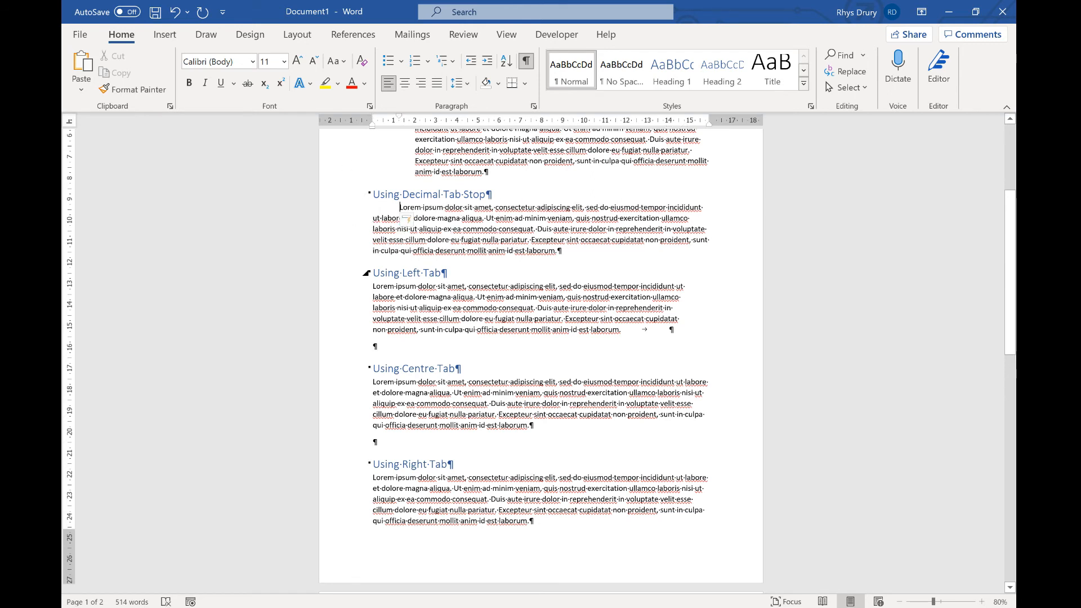
key("Tab")
key("Tab")
key("Tab")
key("Tab")
key("Tab")
key("Tab")
key("Tab")
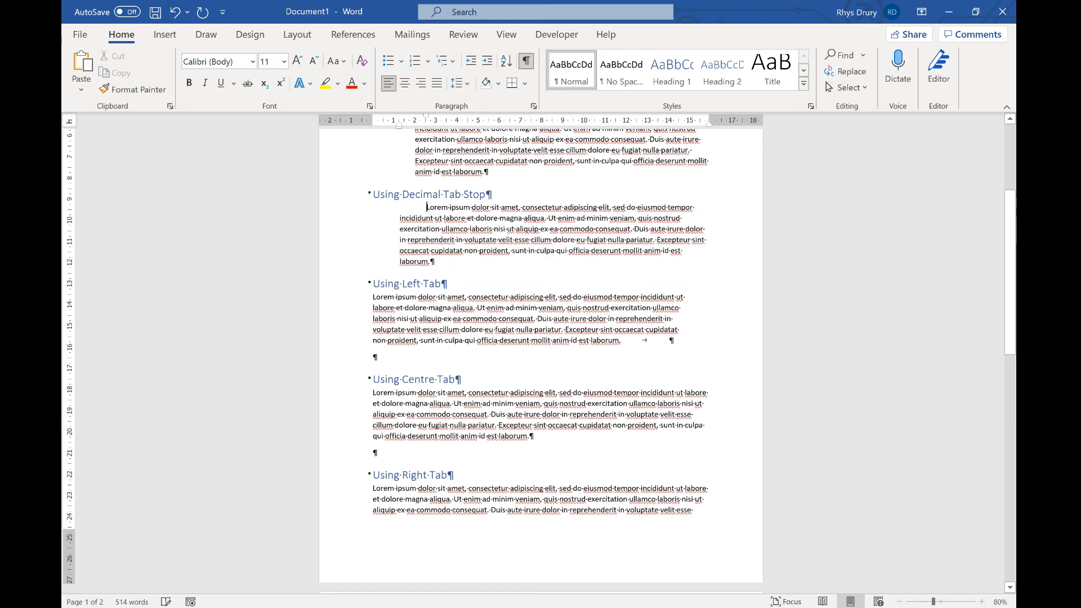
key("shift+Tab")
key("shift+Tab")
key("shift+Tab")
key("shift+Tab")
key("shift+Tab")
key("shift+Tab")
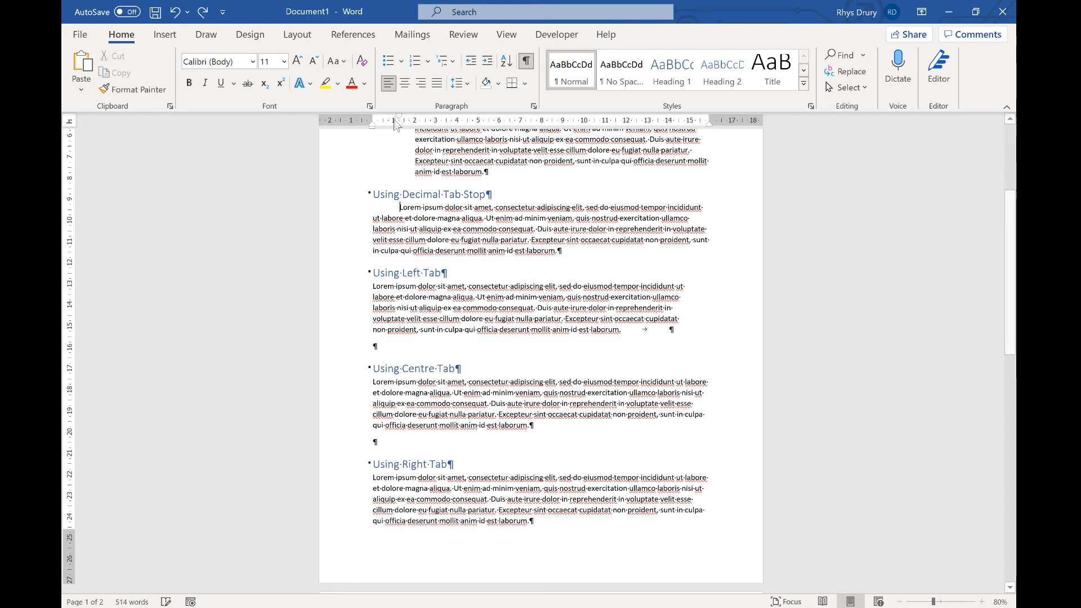
Nudge the first-line indent under "Using Decimal Tab Stop" and extend the paragraph's right indent slightly past the page margin.
mouse_move(399, 117)
left_mouse_down()
mouse_move(472, 119)
mouse_move(398, 119)
left_mouse_up()
mouse_move(711, 124)
left_mouse_down()
mouse_move(639, 123)
mouse_move(715, 129)
left_mouse_up()
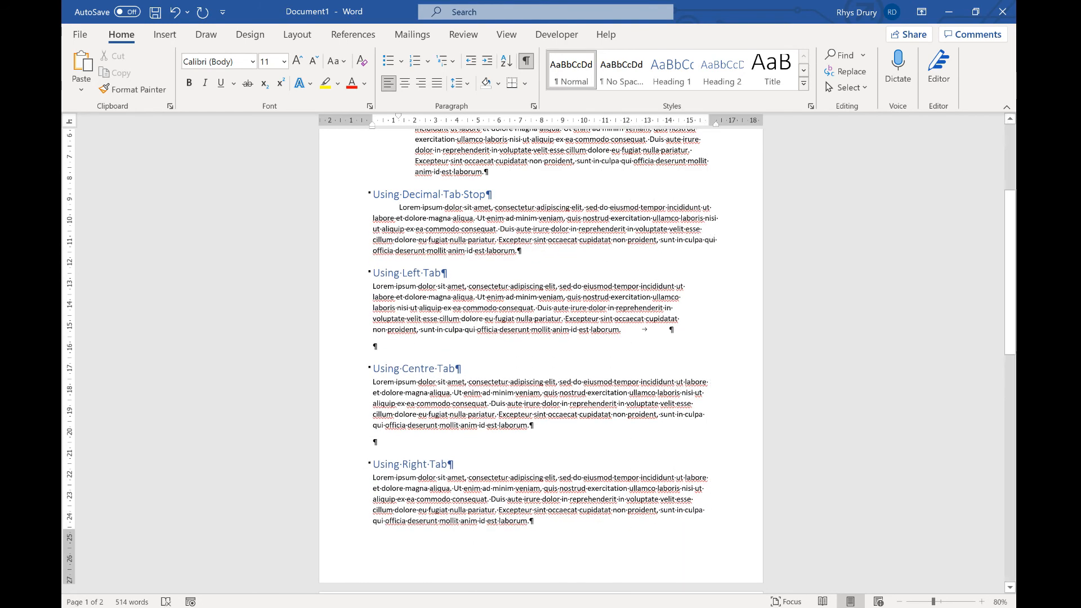
Examine the tab mark at the end of the "Using Left Tab" paragraph and switch the ruler's tab type back to left.
left_click_drag(669, 330, 624, 330)
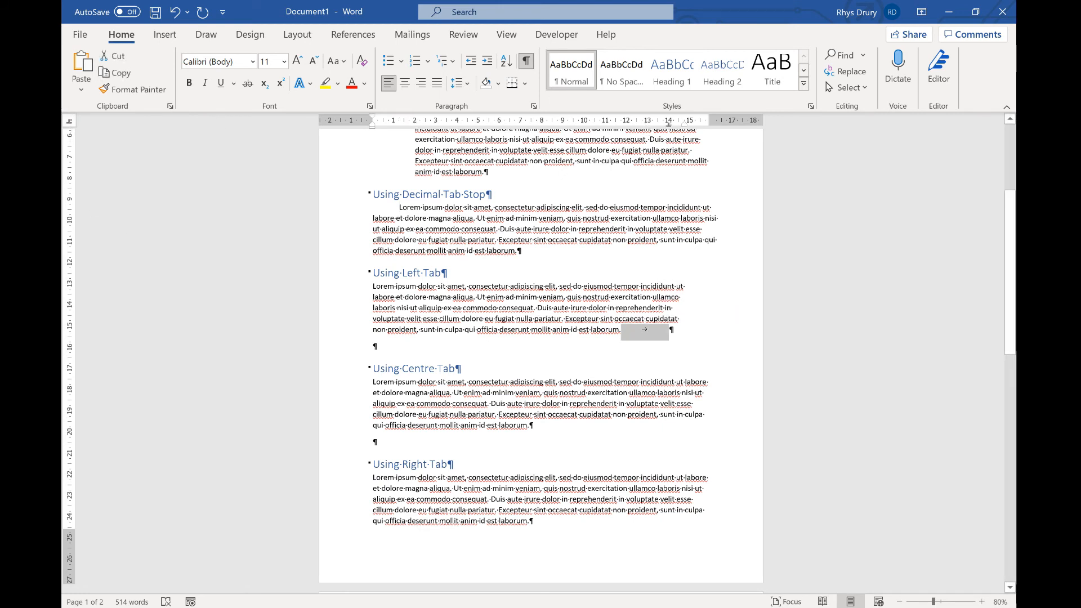
left_click(640, 346)
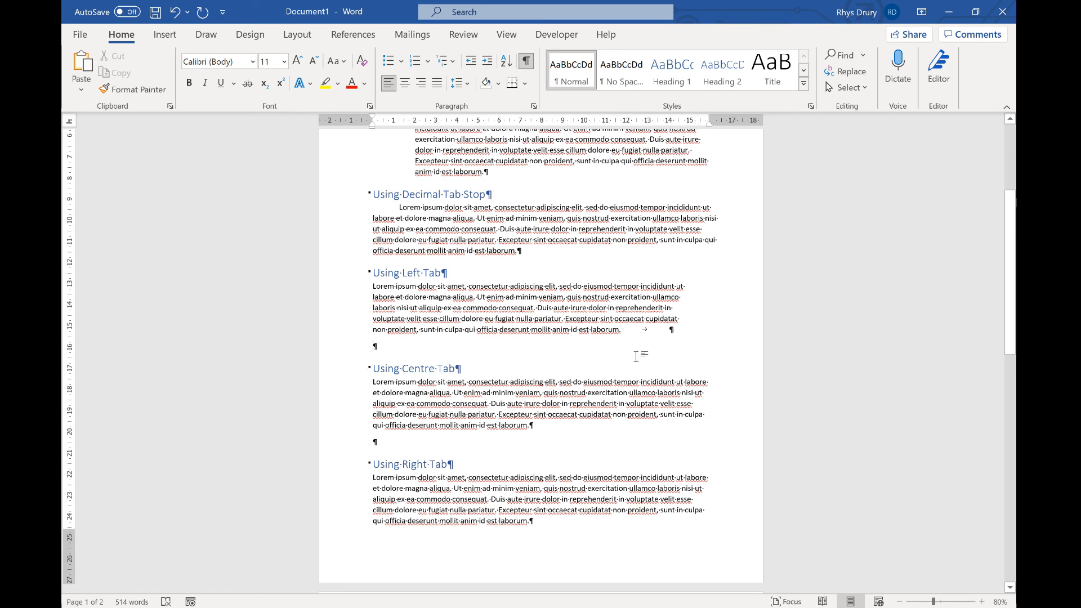
left_click(69, 122)
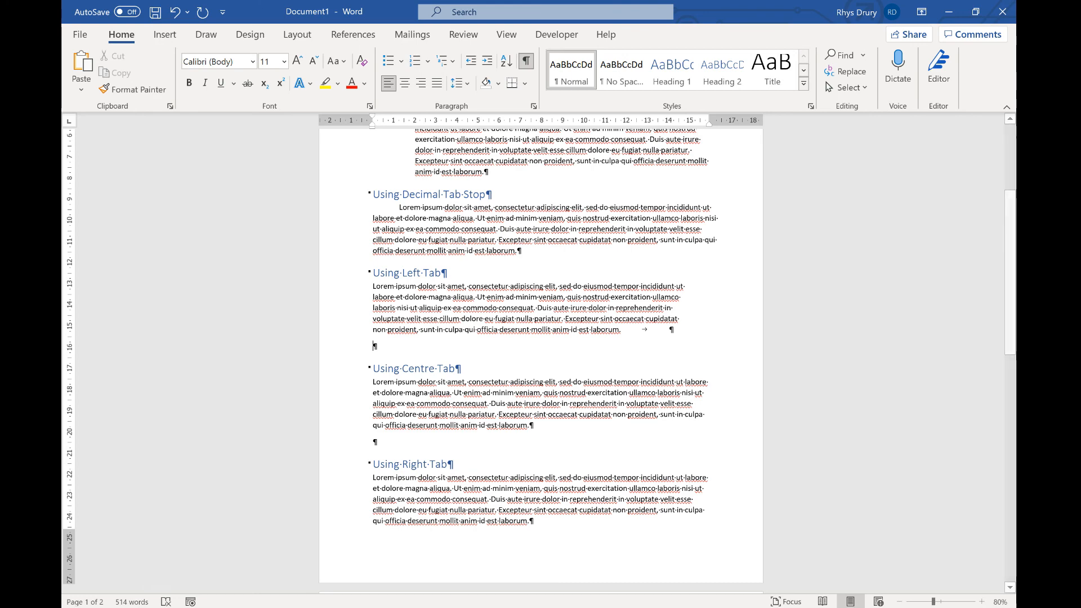
scroll(374, 346, "up", 5)
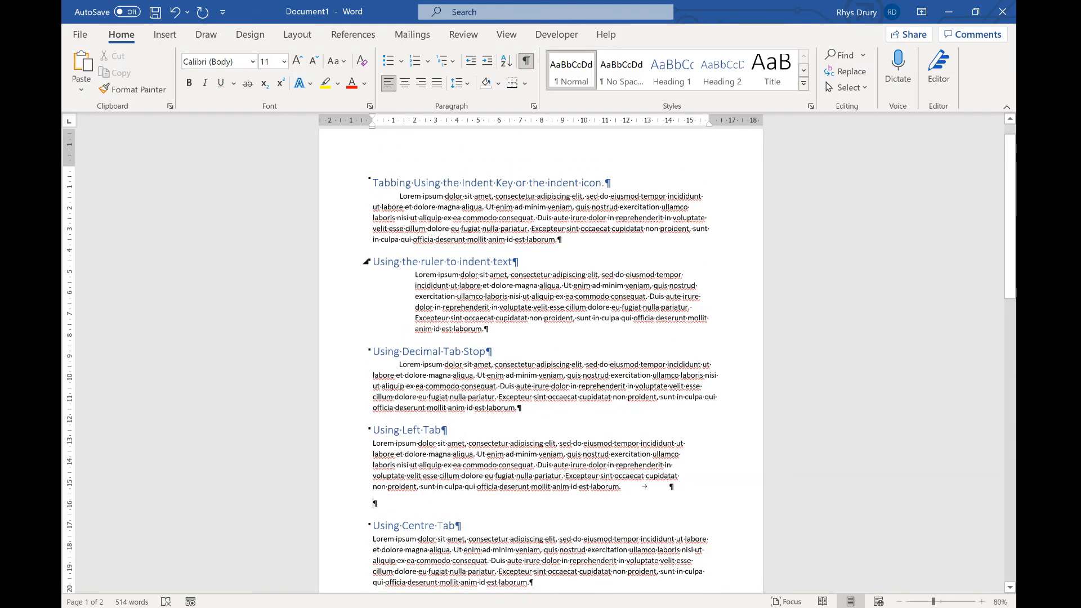